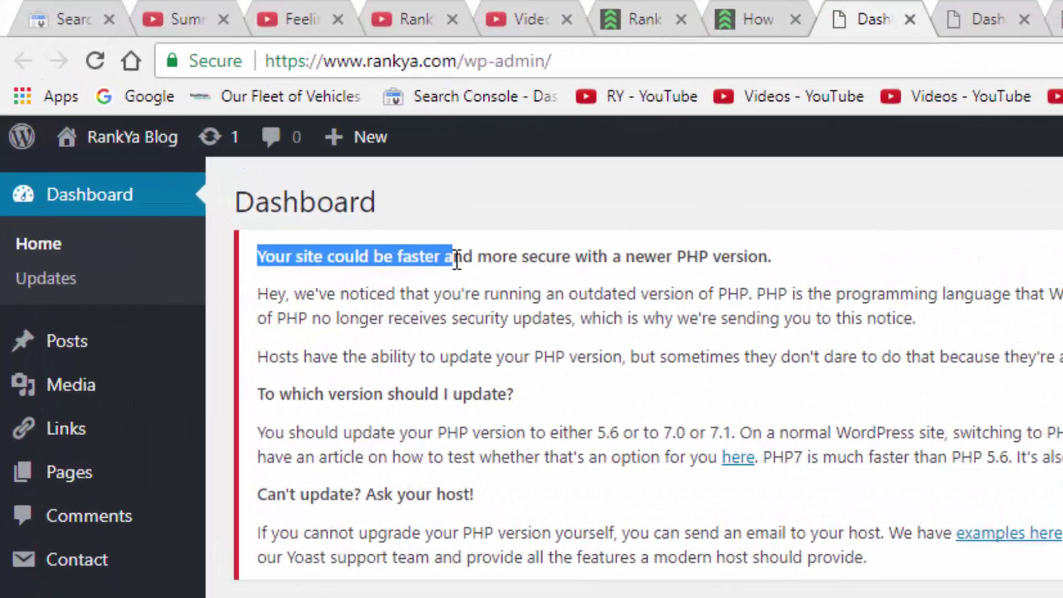
Step: Highlight the Dashboard's outdated-PHP warning, then switch to the 'How to Add Structured Data' post
left_click_drag(455, 259, 776, 259)
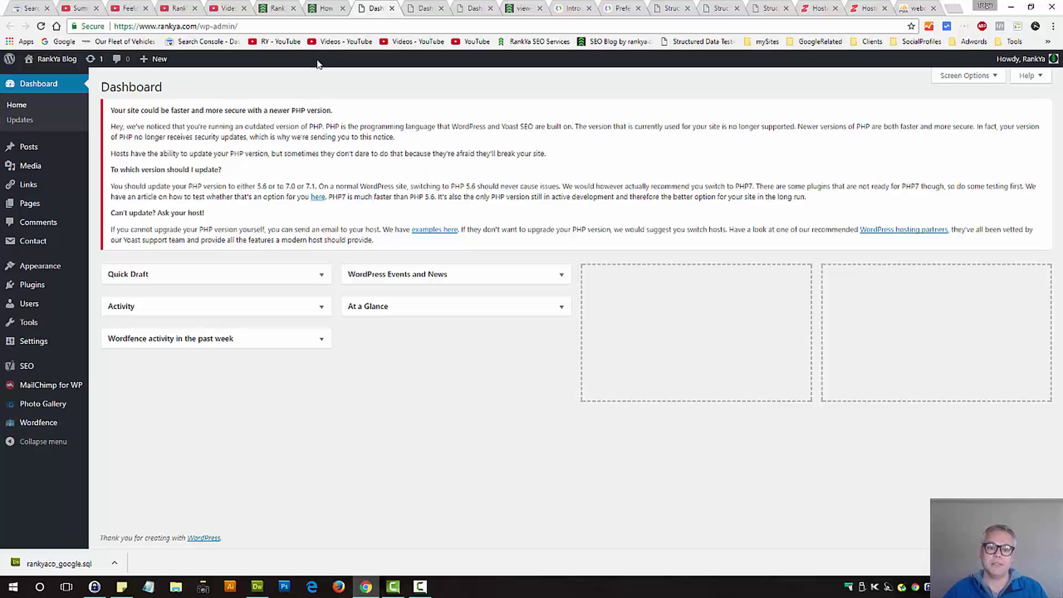
left_click(326, 8)
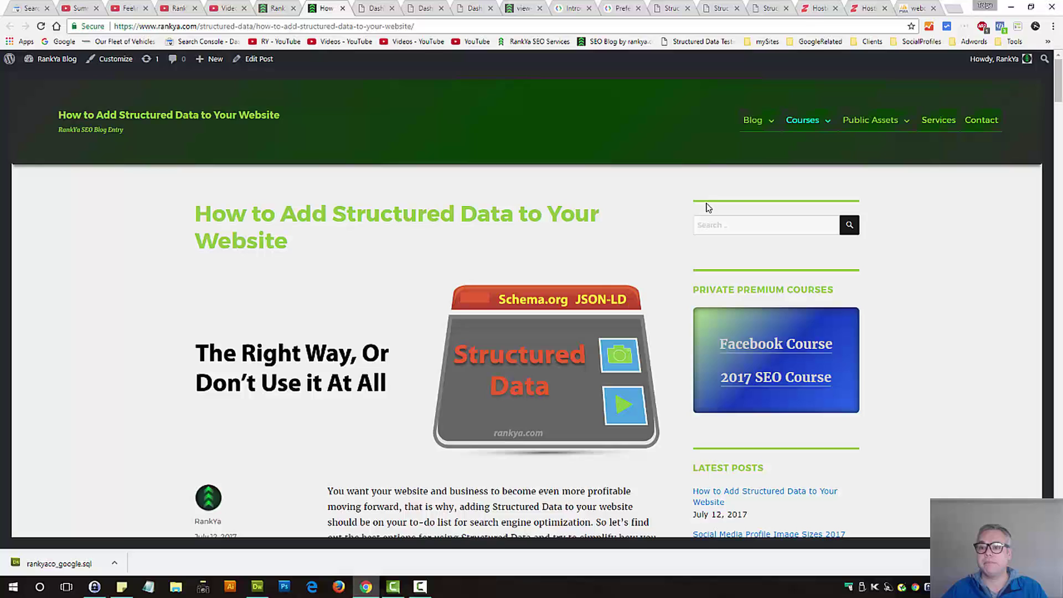
Step: Expand Hosting Manager's Databases tools, then move to the rankyaco_google export page
left_click(809, 8)
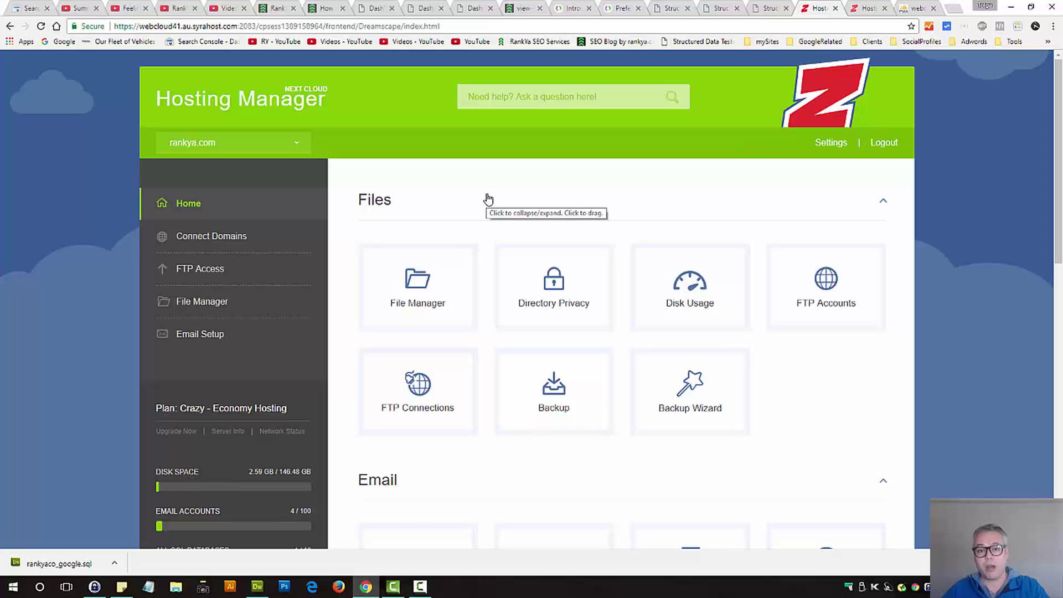
scroll(623, 224, "down", 5)
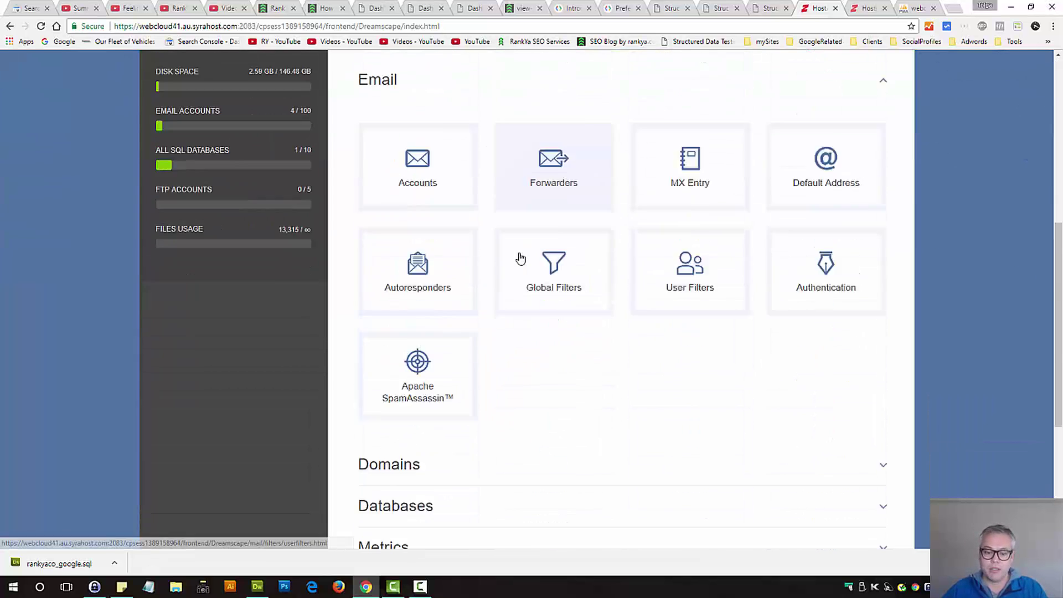
scroll(519, 258, "down", 3)
left_click(412, 317)
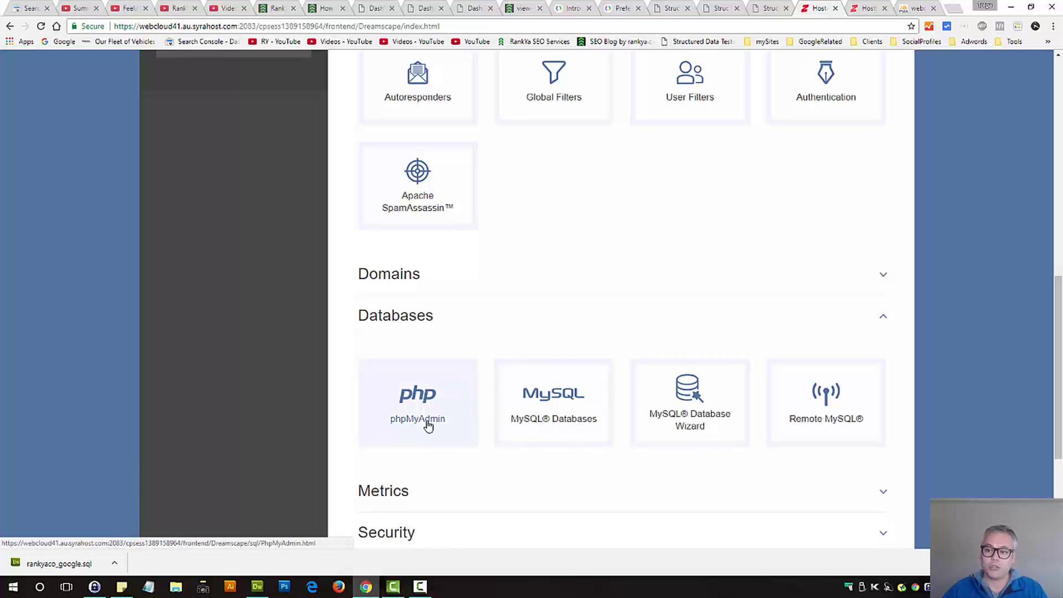
left_click(915, 11)
scroll(411, 286, "up", 4)
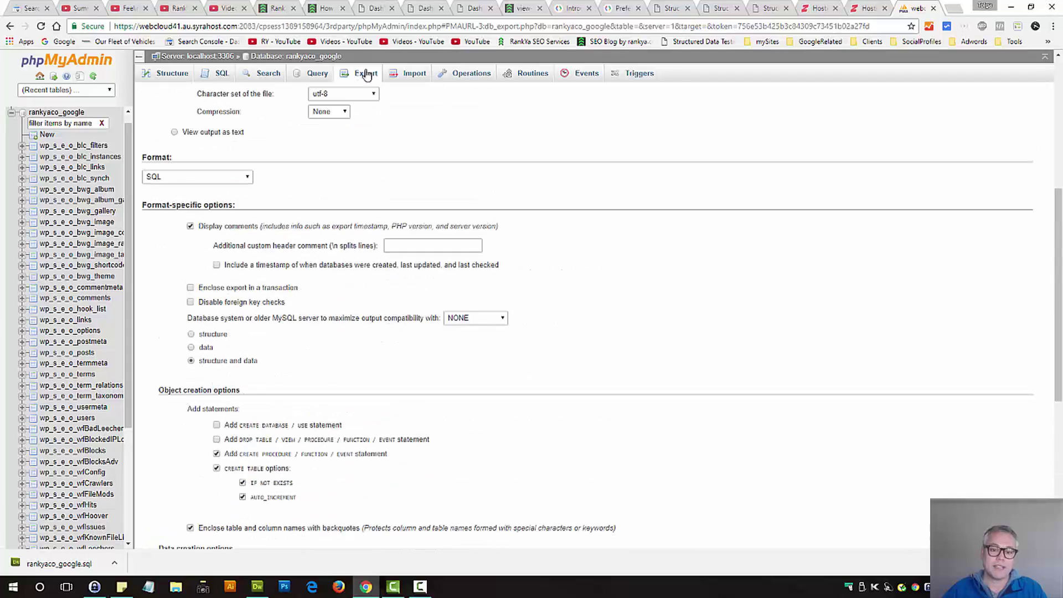
scroll(394, 202, "up", 5)
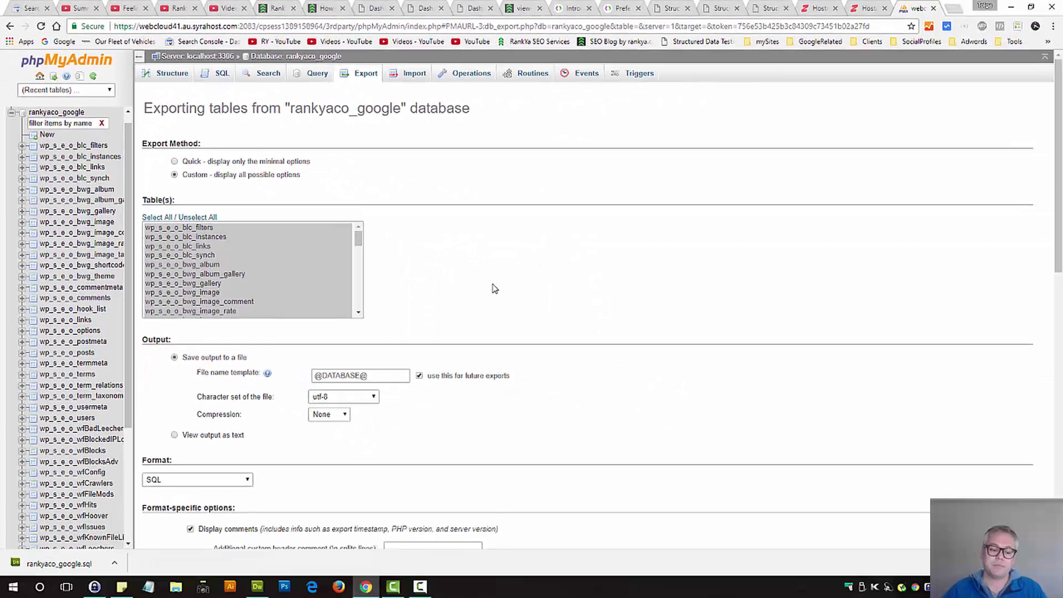
scroll(492, 288, "down", 15)
scroll(493, 288, "down", 1)
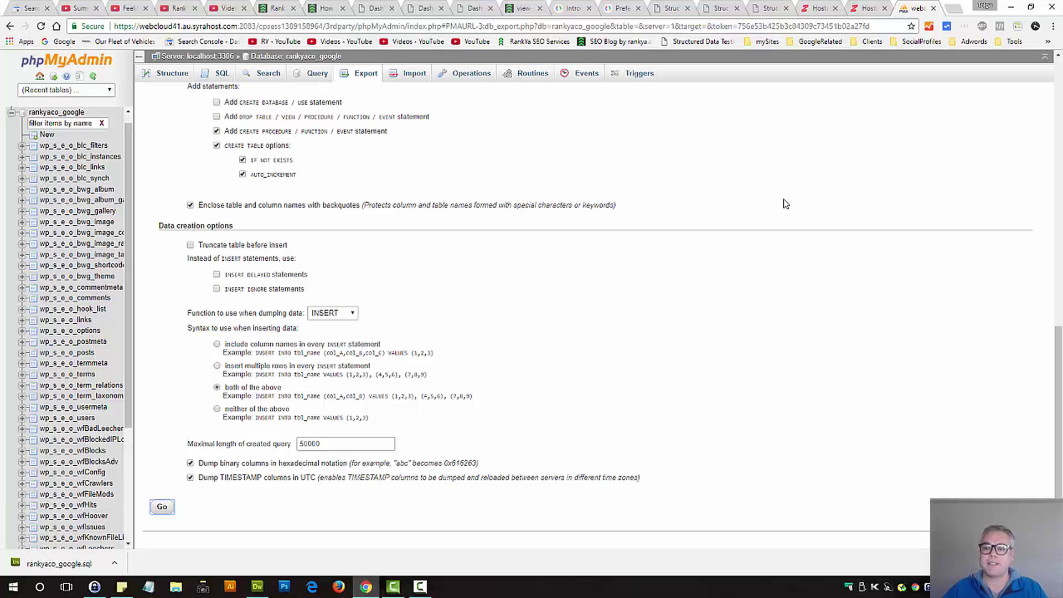
Step: Return to Hosting Manager and expand the Software section to show Select PHP Version
left_click(816, 8)
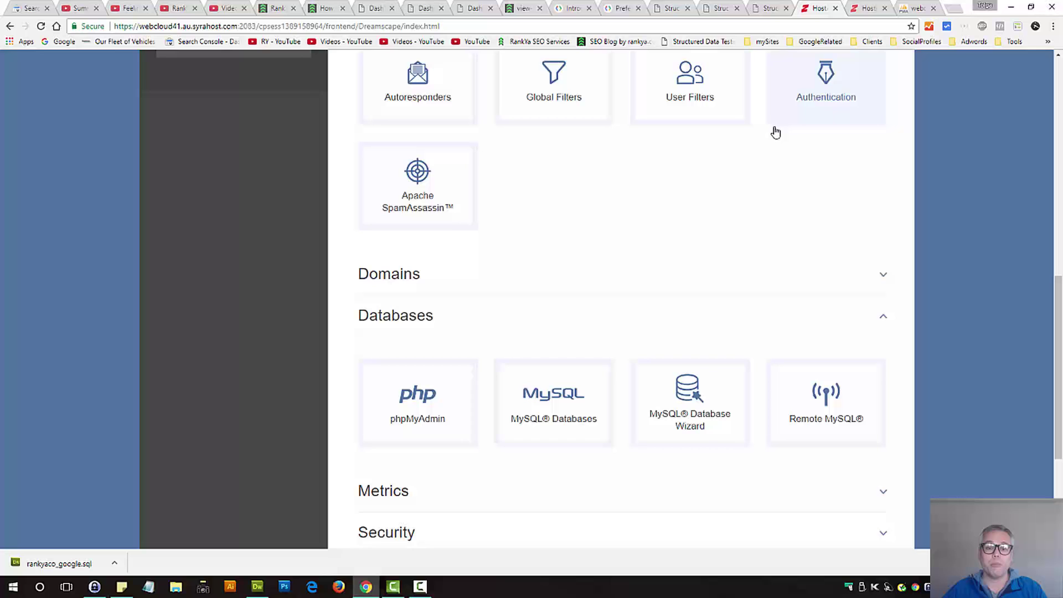
scroll(695, 281, "up", 10)
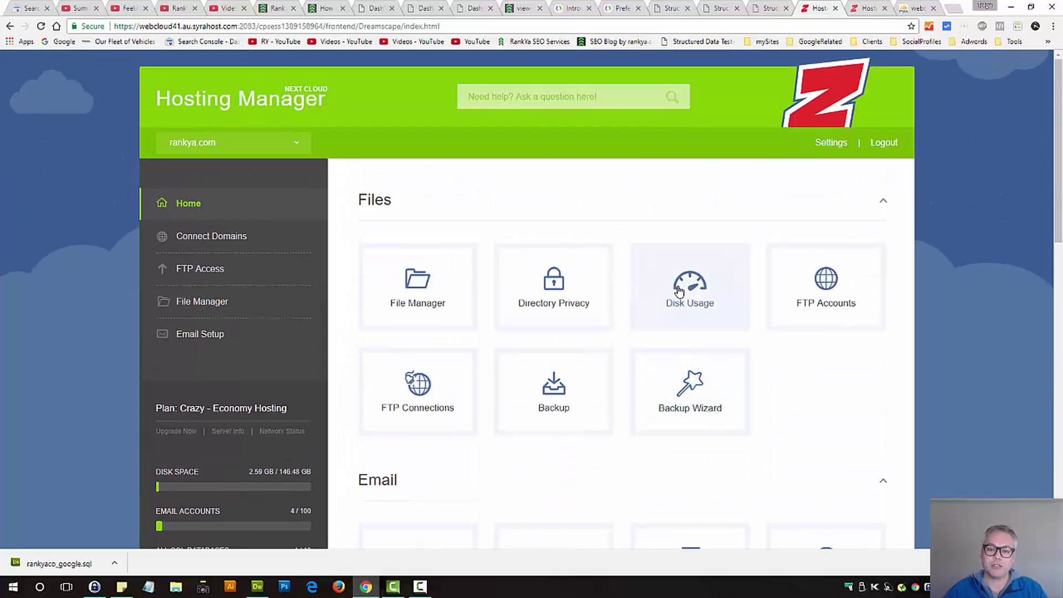
scroll(573, 216, "down", 4)
scroll(584, 224, "down", 5)
scroll(582, 241, "down", 4)
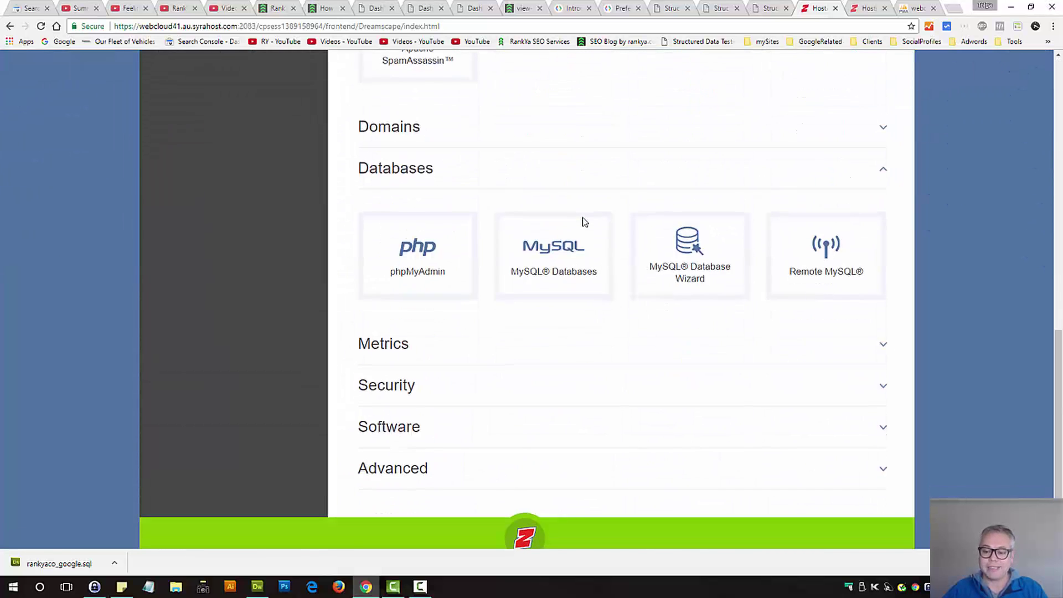
left_click(445, 365)
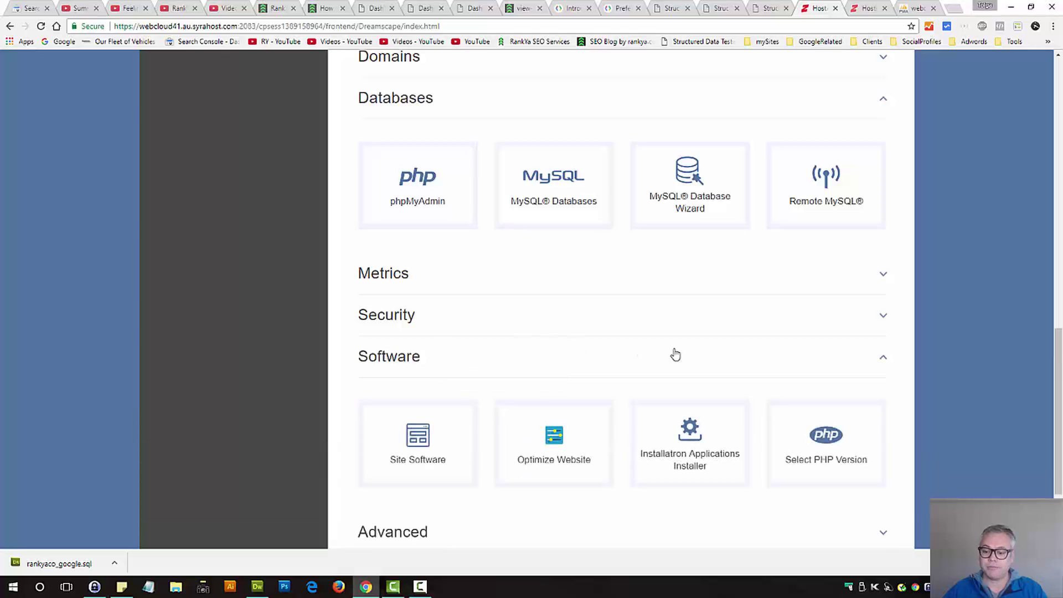
scroll(677, 358, "down", 2)
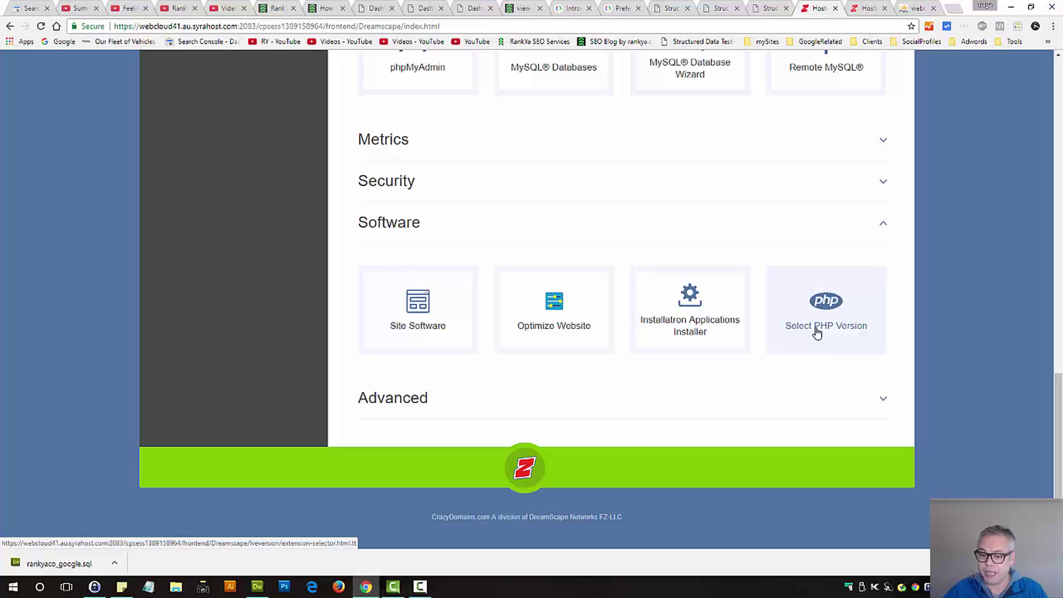
Step: Make PHP 7.0 current, save its extensions, then return to the WordPress dashboard
left_click(817, 331)
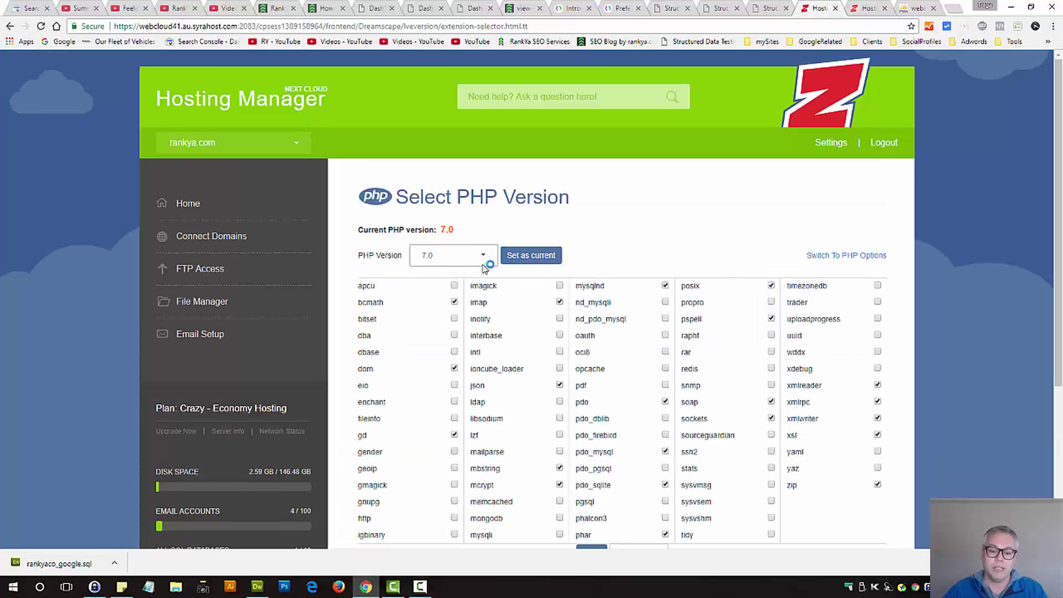
left_click(482, 255)
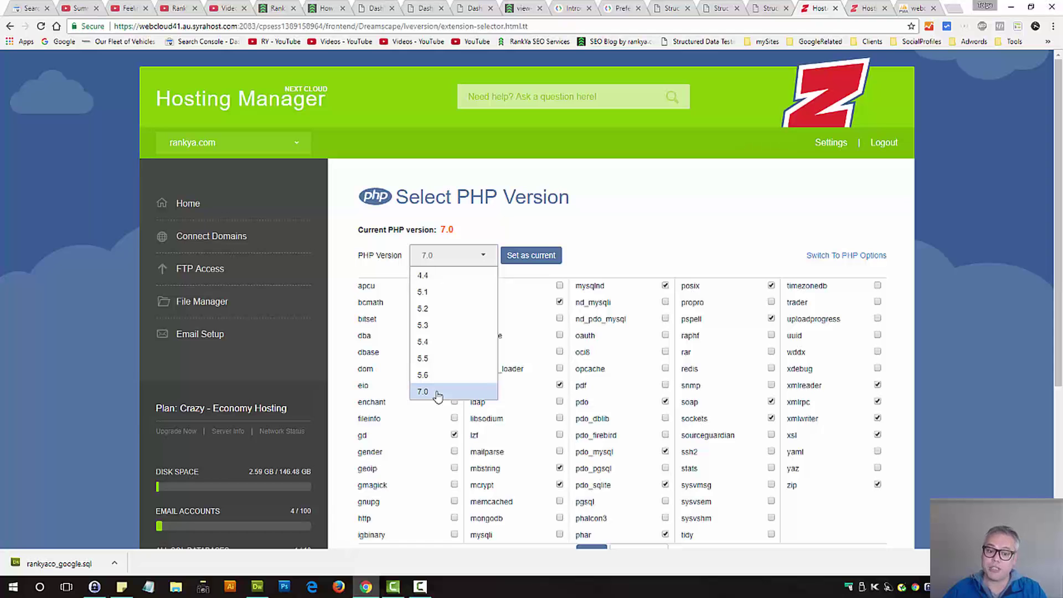
left_click(438, 397)
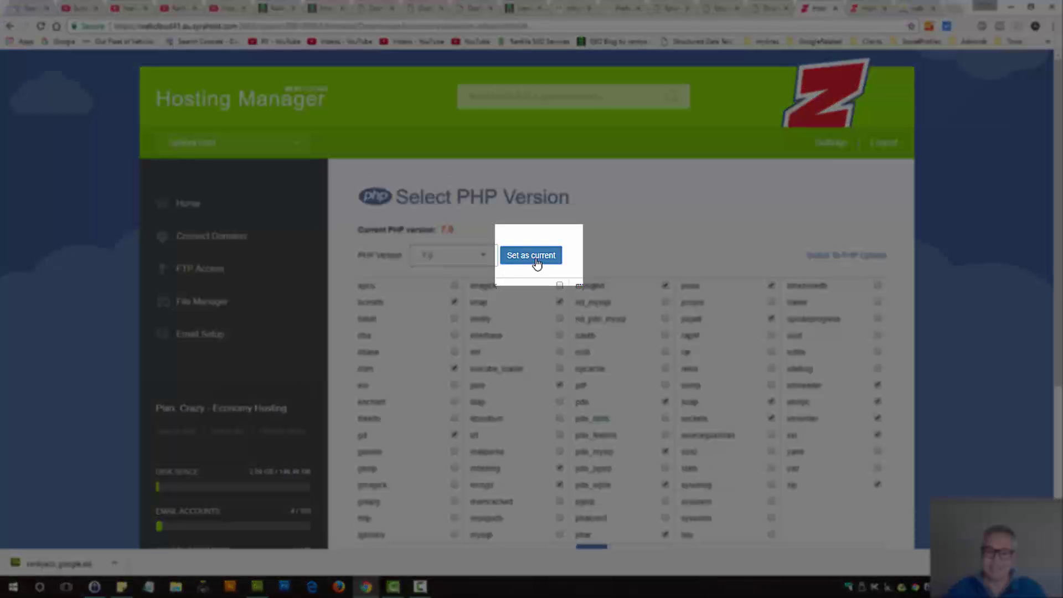
left_click(535, 260)
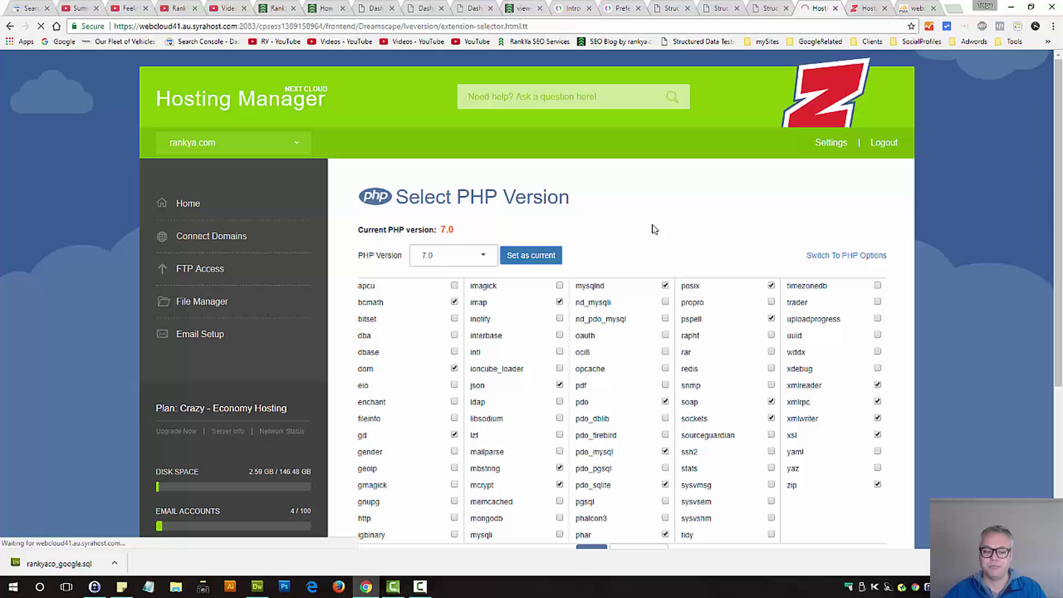
scroll(653, 224, "down", 5)
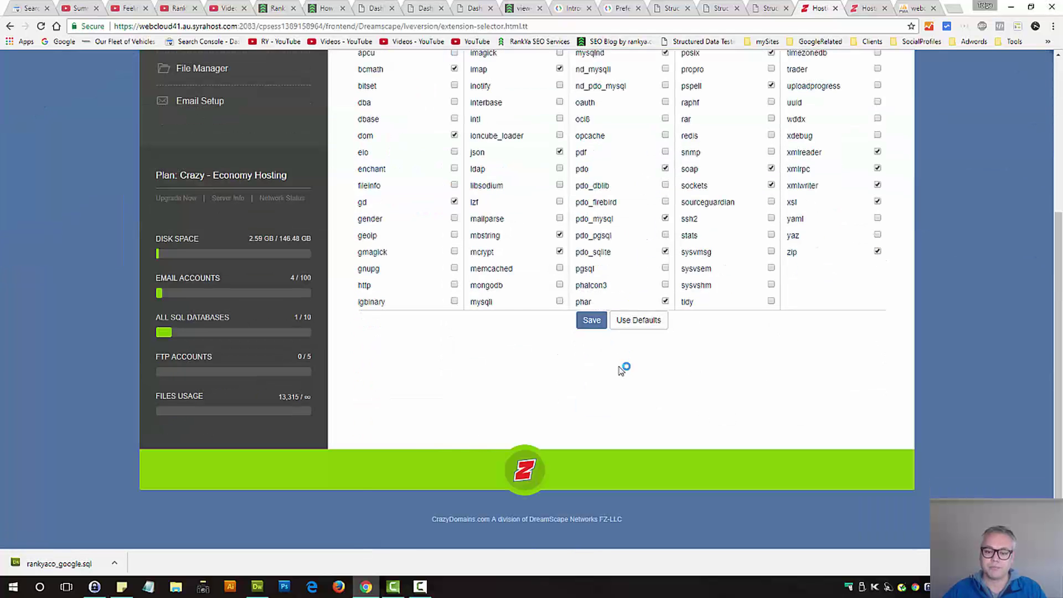
scroll(616, 375, "up", 3)
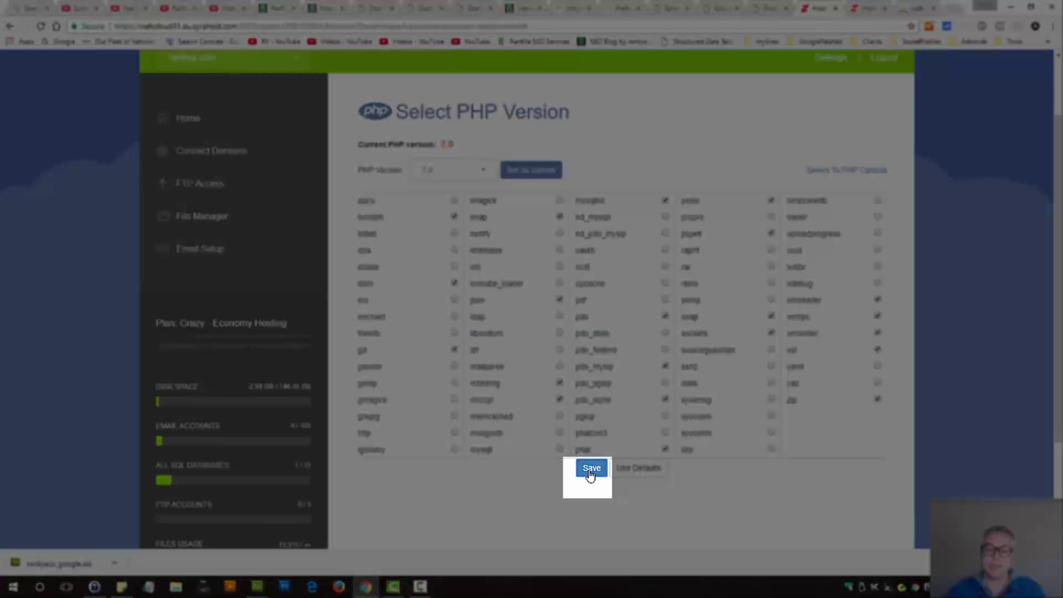
left_click(590, 469)
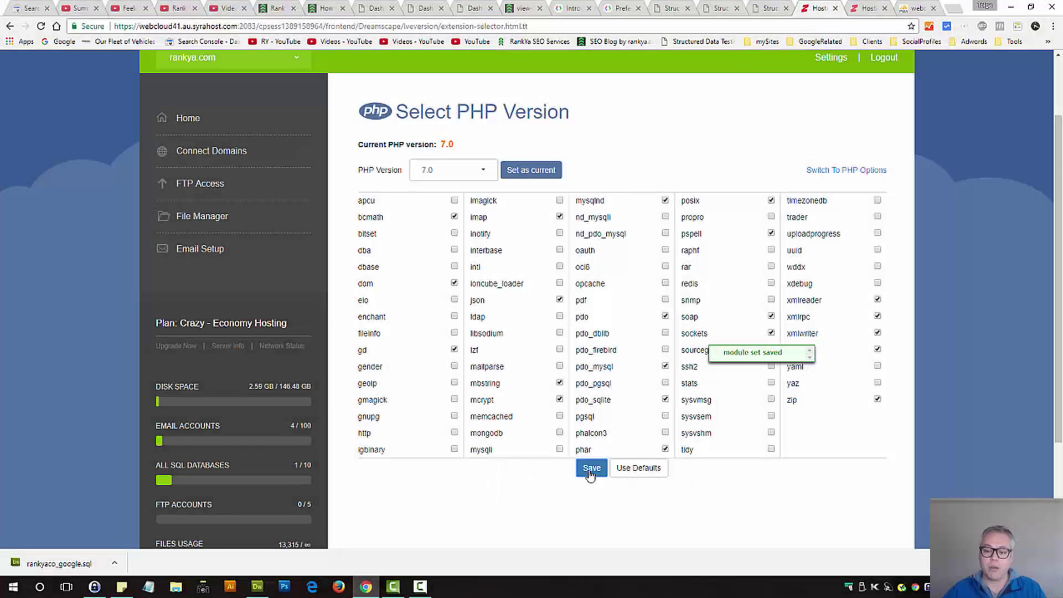
left_click(485, 170)
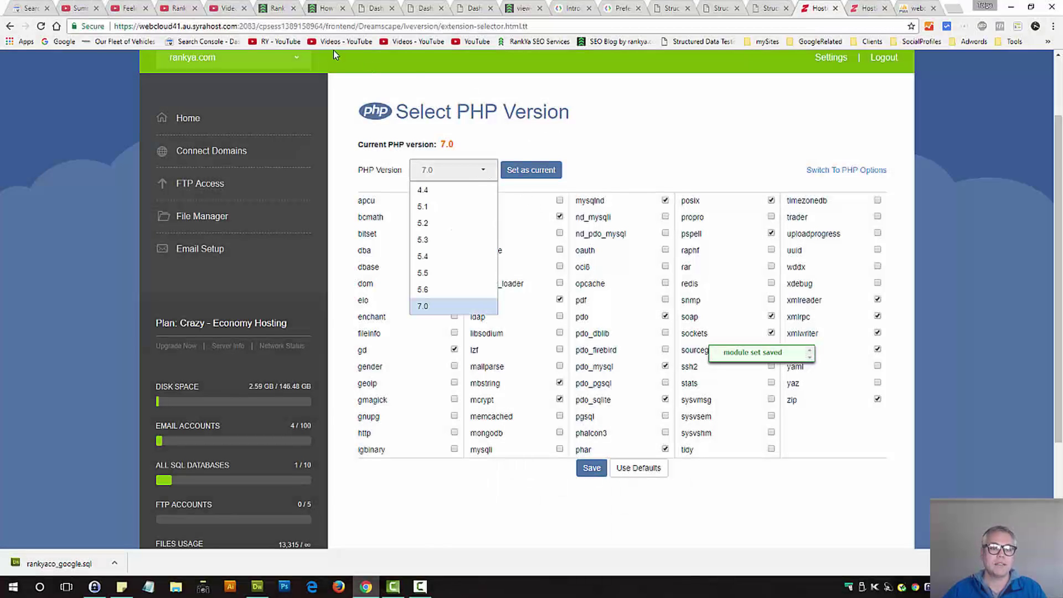
left_click(371, 7)
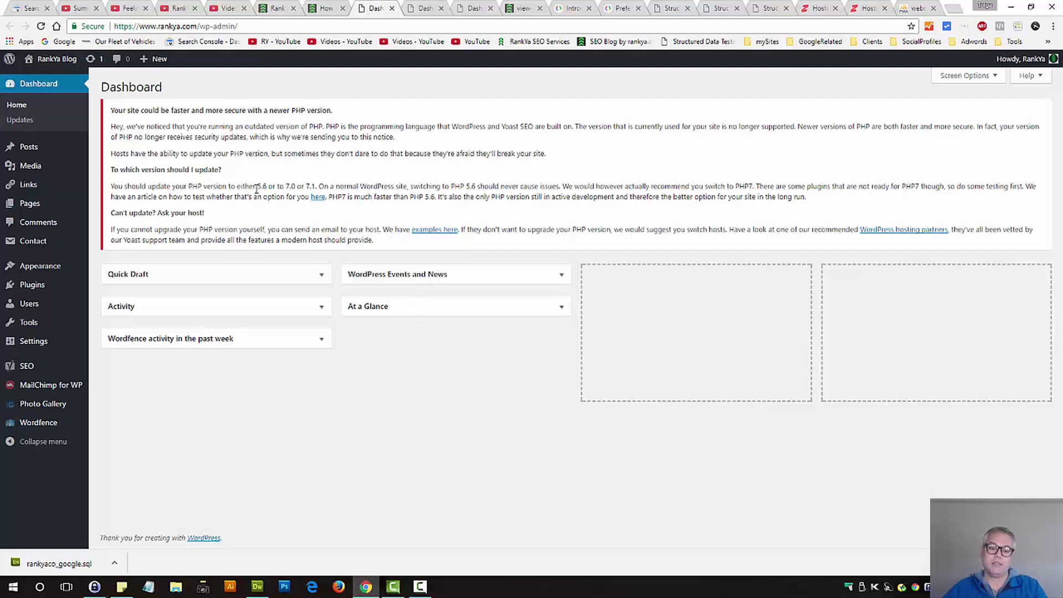
Step: Highlight the recommended version 5.6 in the Dashboard PHP notice, then clear the selection
left_click_drag(257, 186, 272, 186)
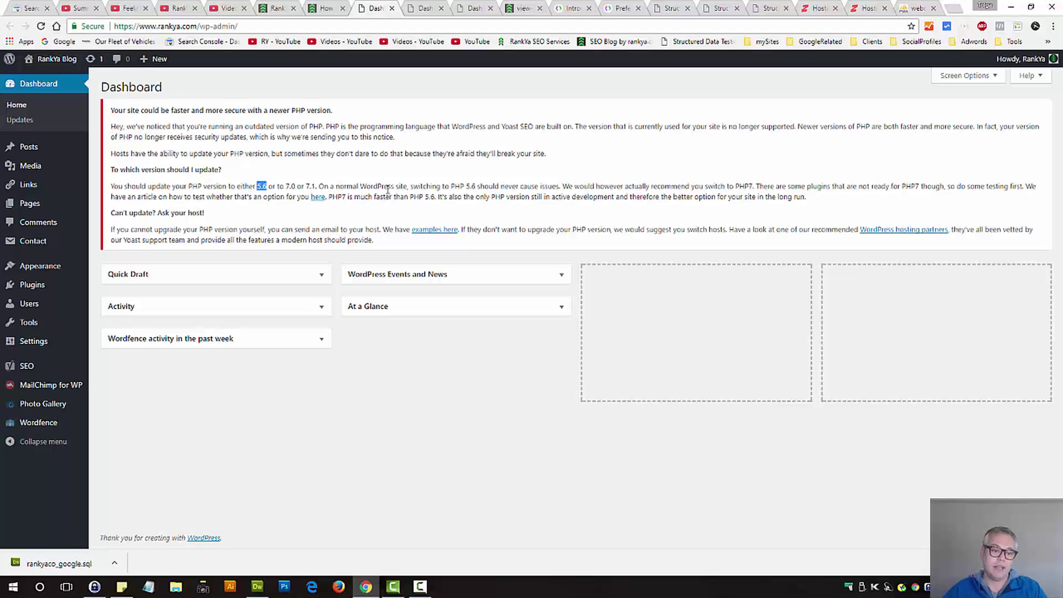
left_click(414, 186)
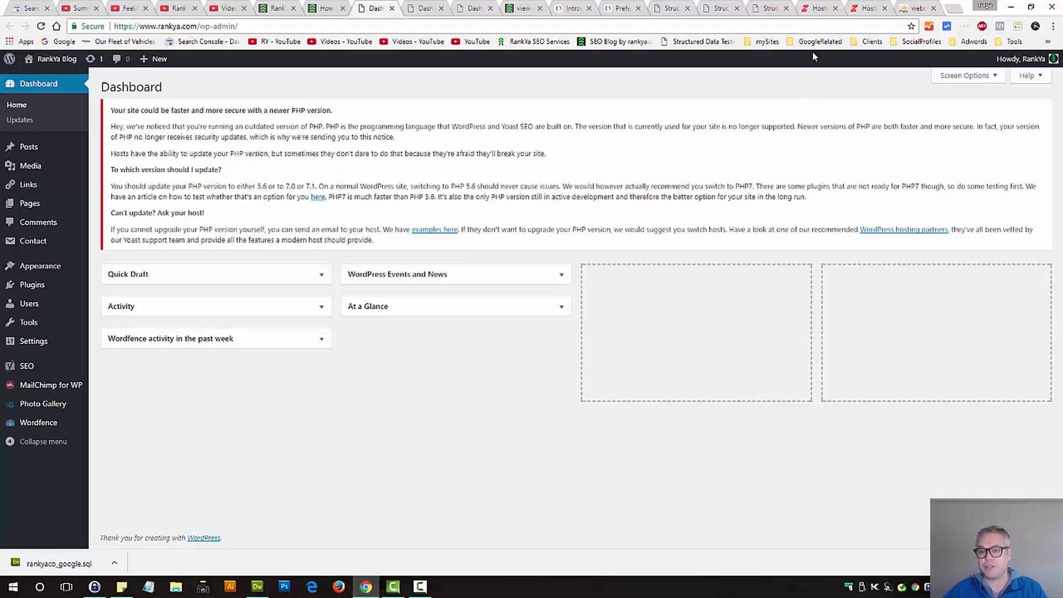
left_click(818, 11)
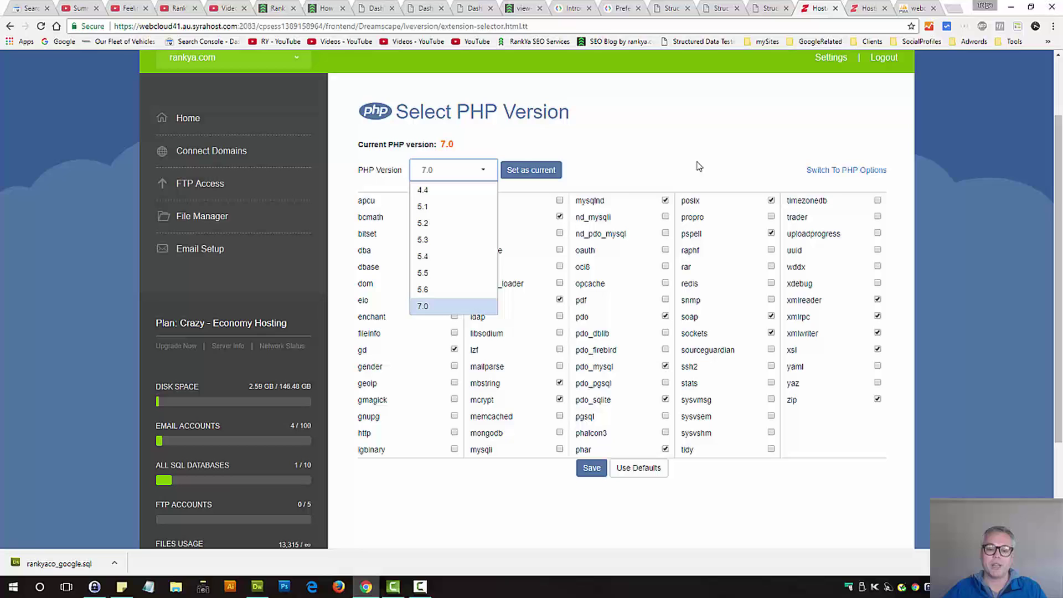
left_click(650, 160)
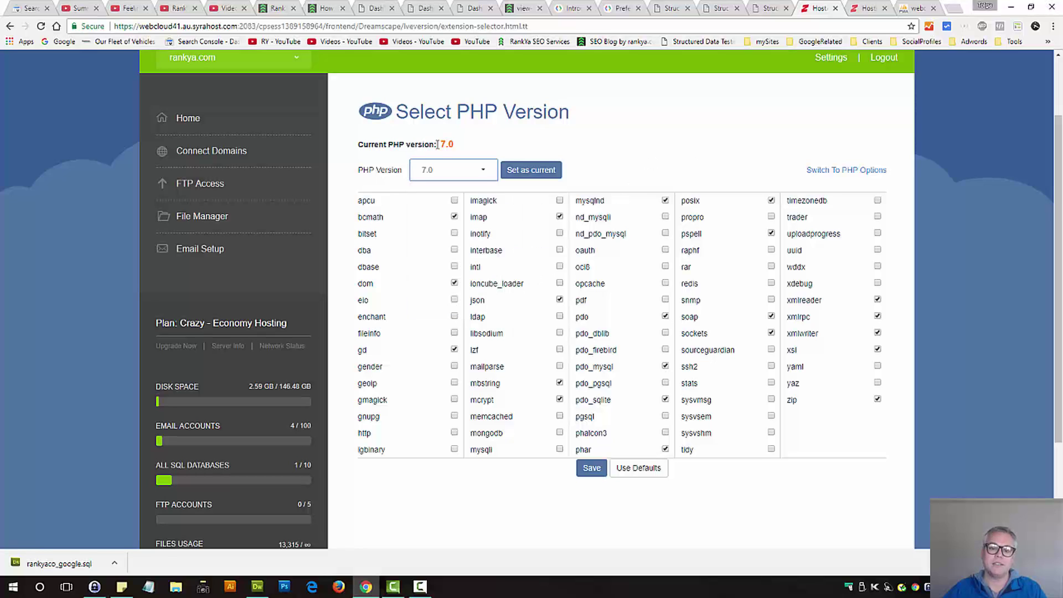
left_click_drag(455, 145, 361, 145)
left_click(470, 144)
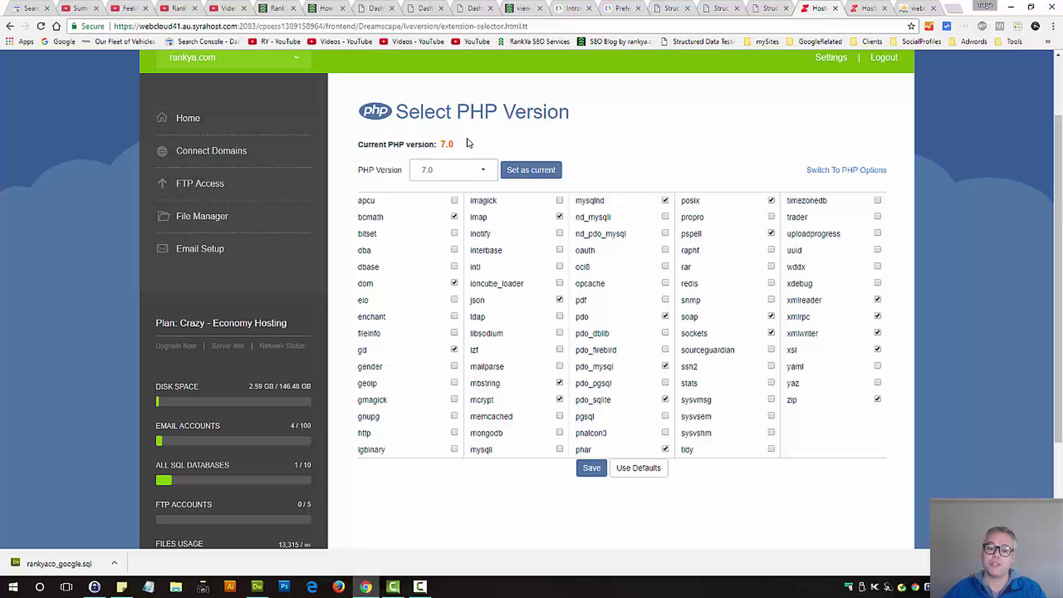
left_click(327, 8)
left_click(42, 26)
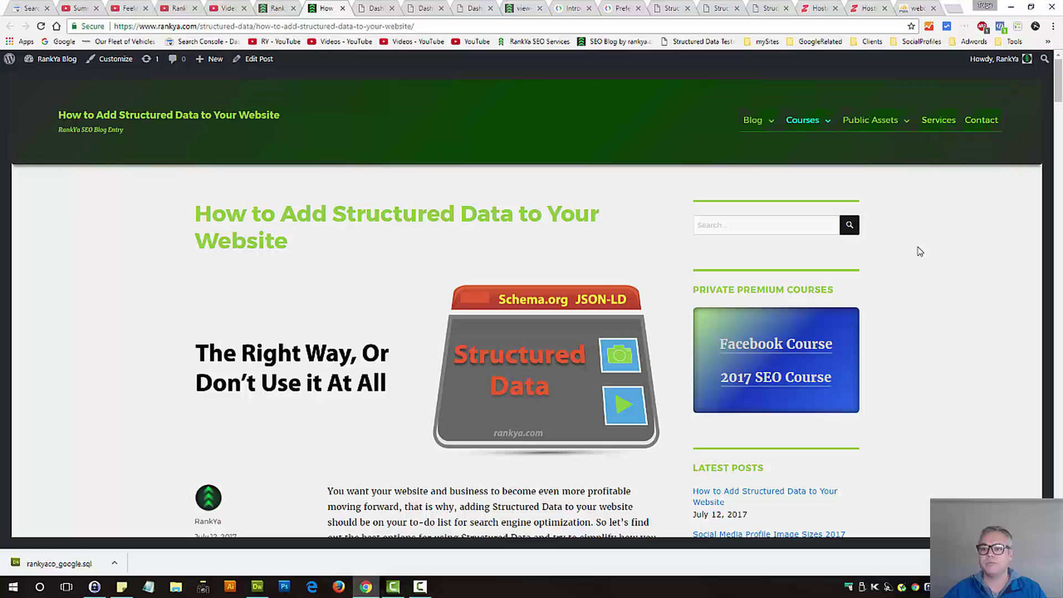
left_click(817, 7)
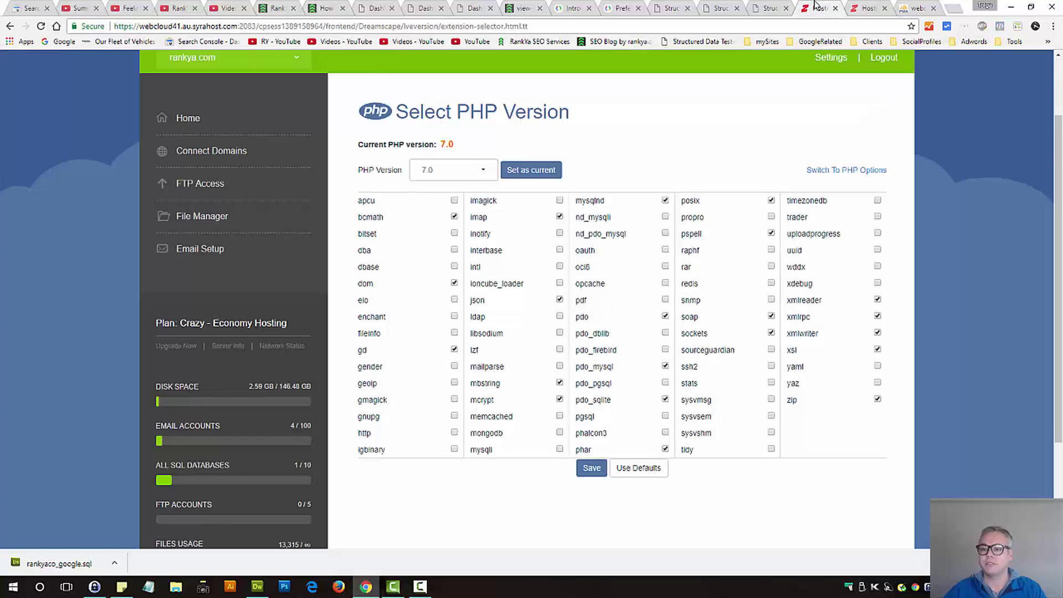
Step: Choose PHP 5.6 from the version list, set it as current, and save its extensions
left_click(483, 170)
left_click(442, 292)
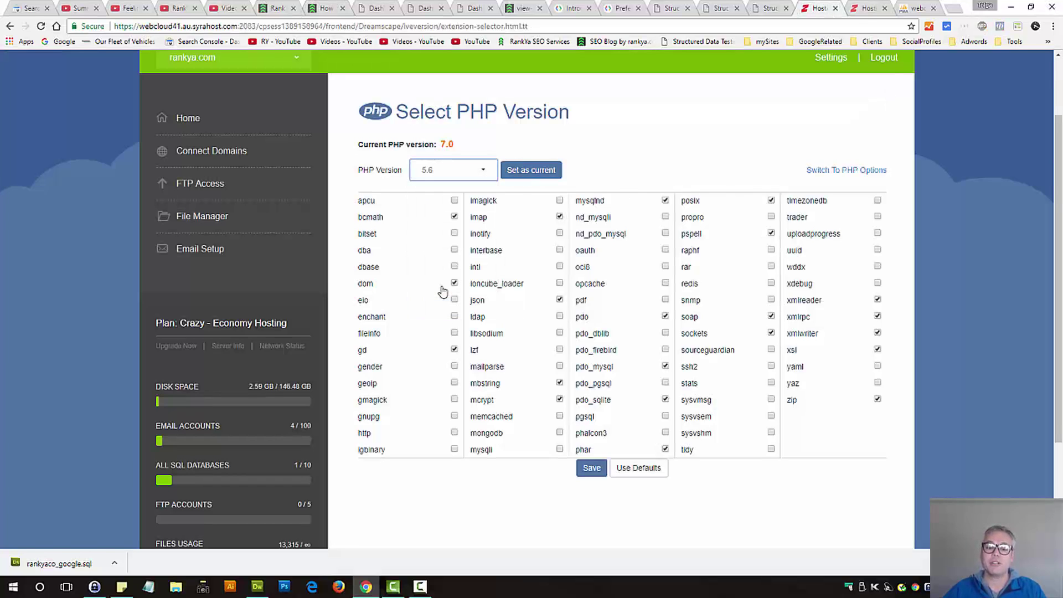
left_click(529, 173)
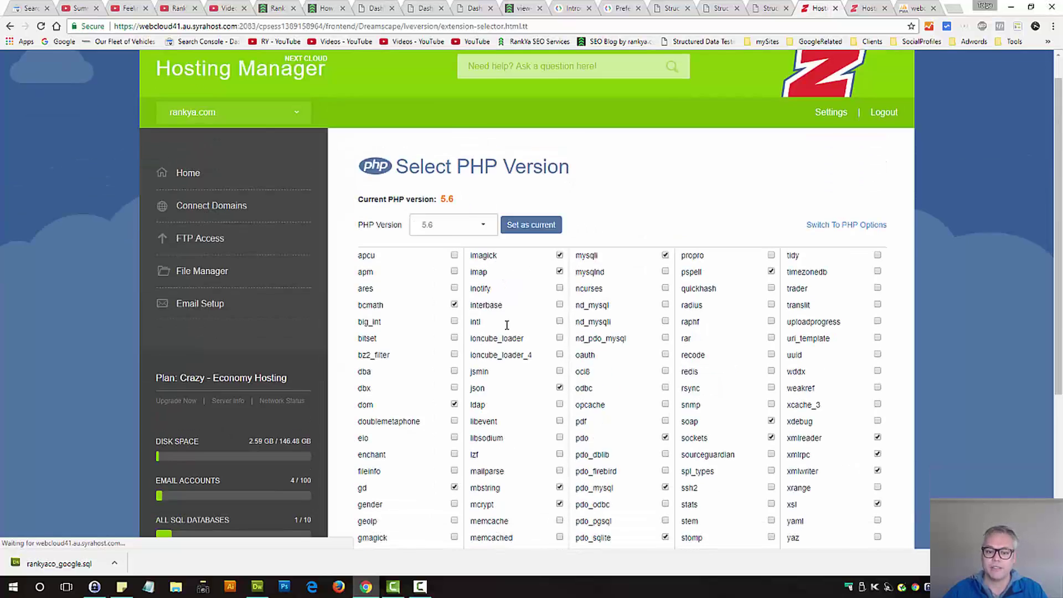
scroll(532, 332, "down", 5)
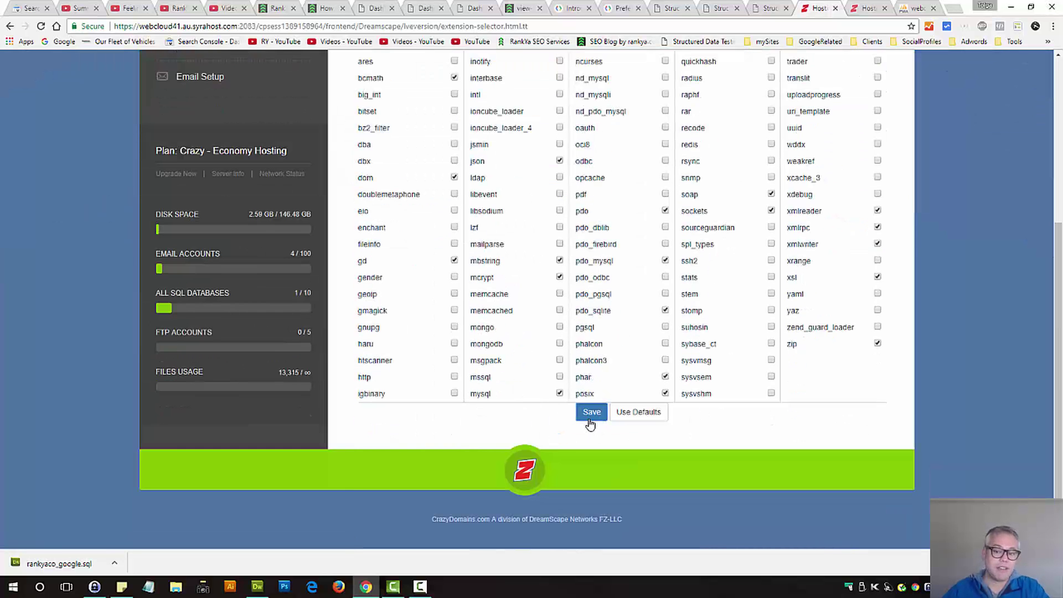
left_click(591, 412)
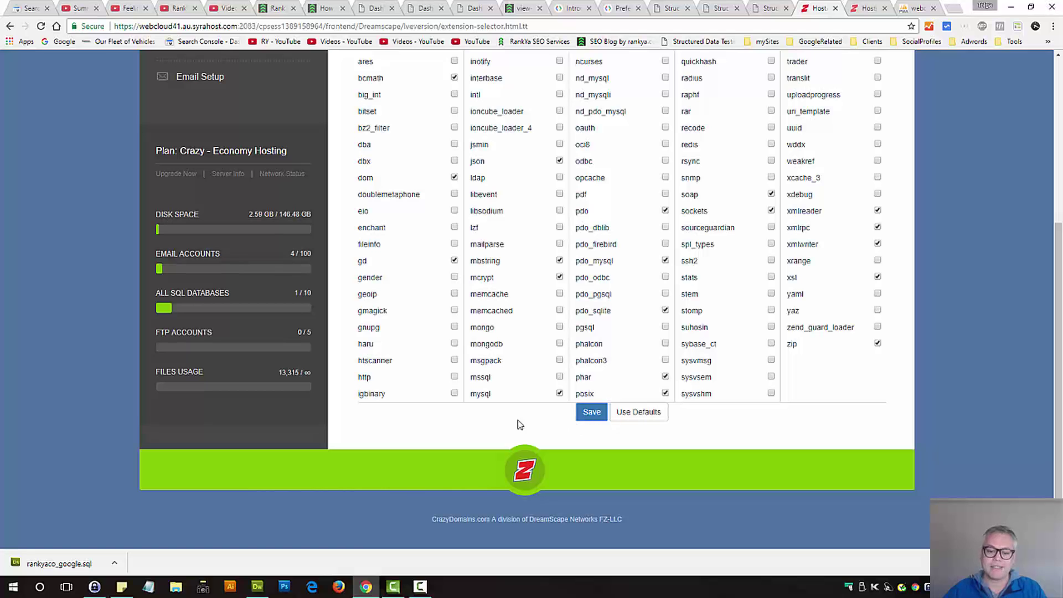
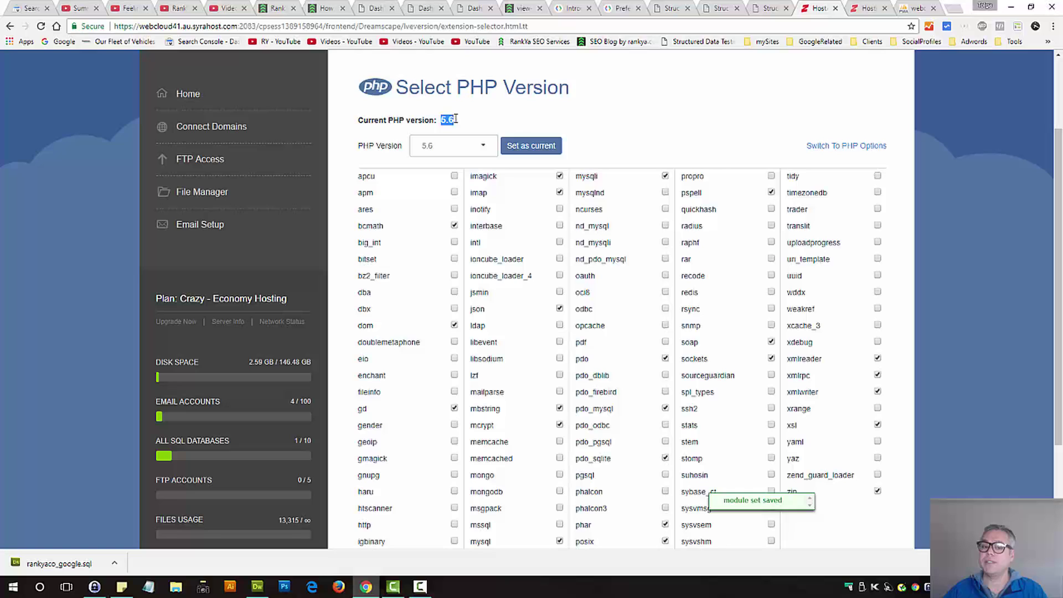
Step: Check the WordPress dashboard's outdated-PHP warning, then return to the PHP version settings
left_click(480, 123)
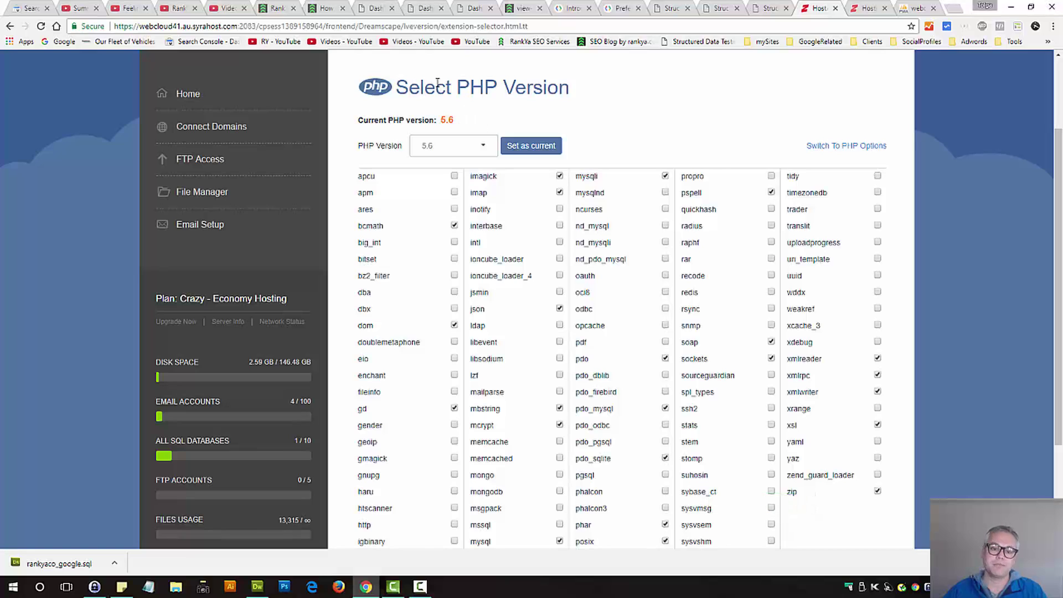
left_click(366, 10)
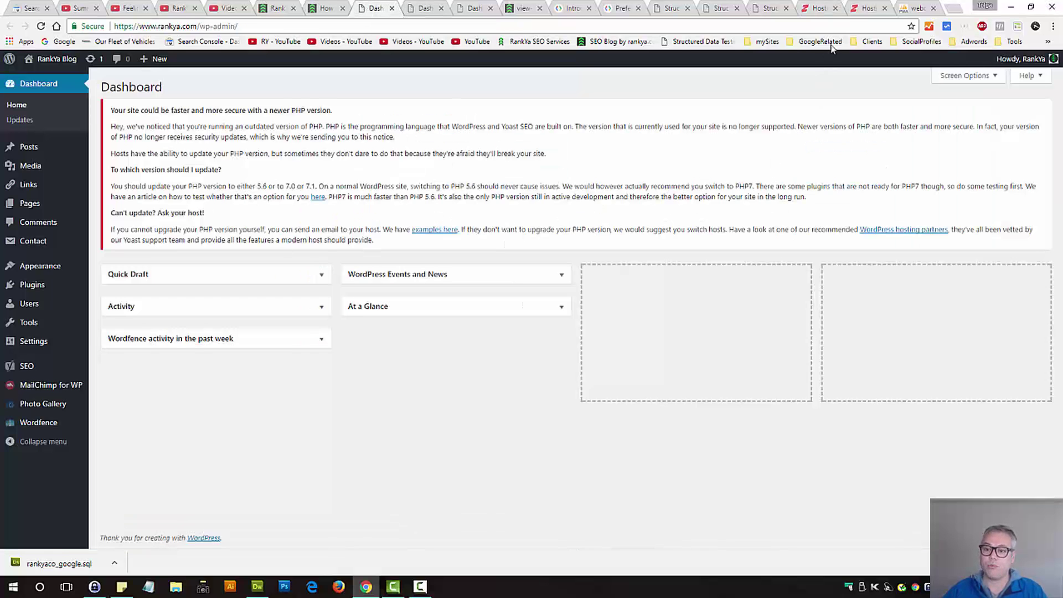
left_click(818, 8)
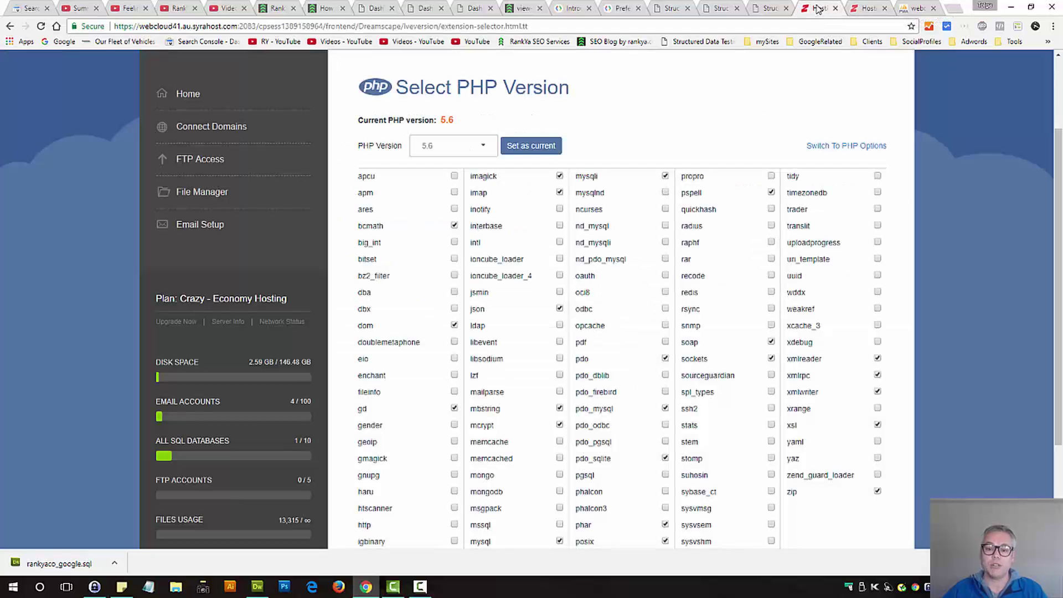
Step: Switch the current PHP version from 5.6 to 7.0, then reload the WordPress dashboard
left_click(483, 145)
left_click(452, 283)
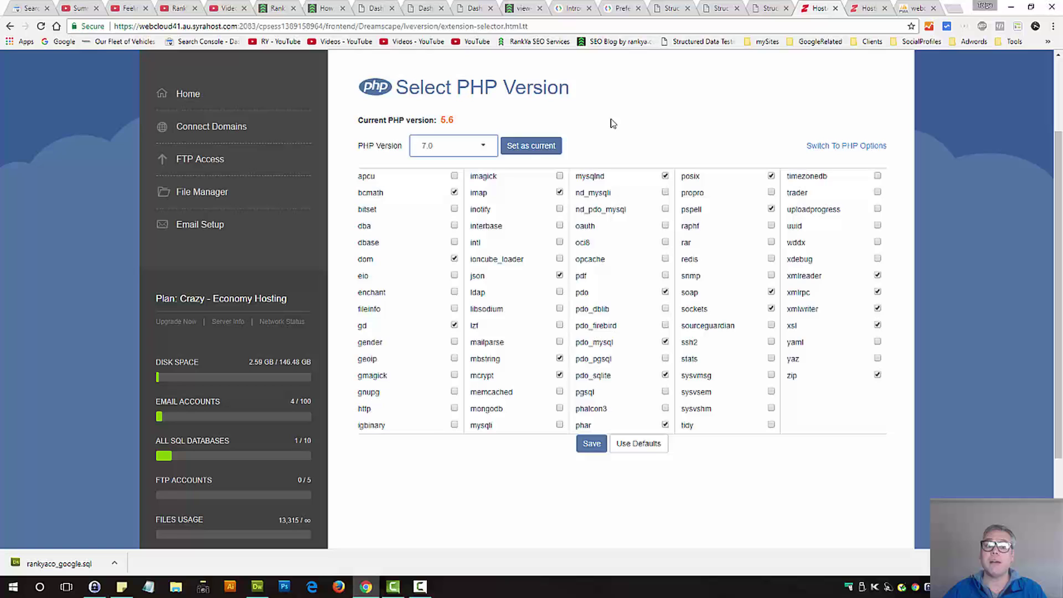
left_click(532, 146)
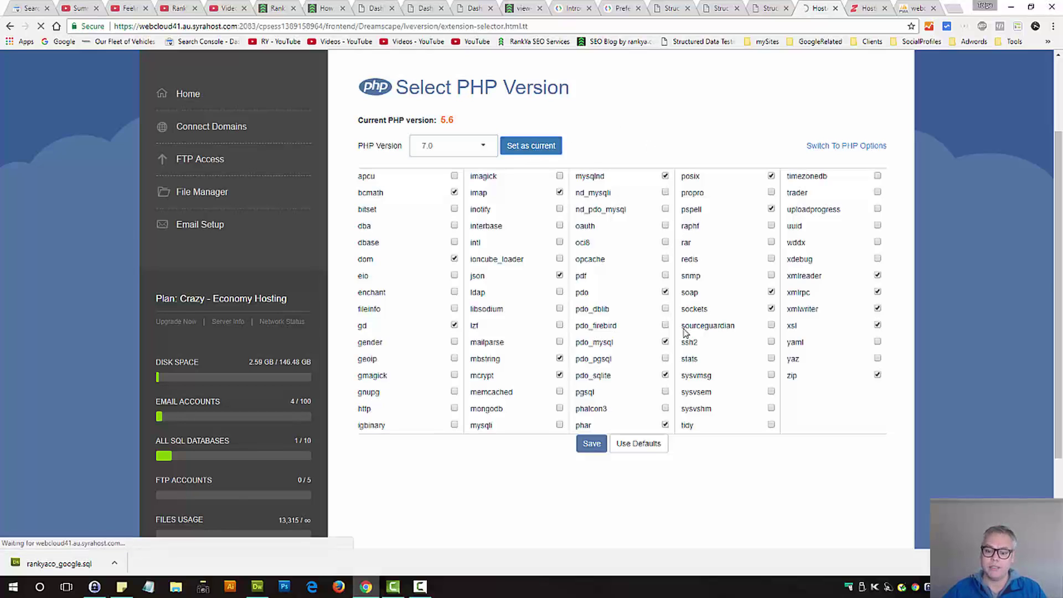
scroll(593, 449, "down", 3)
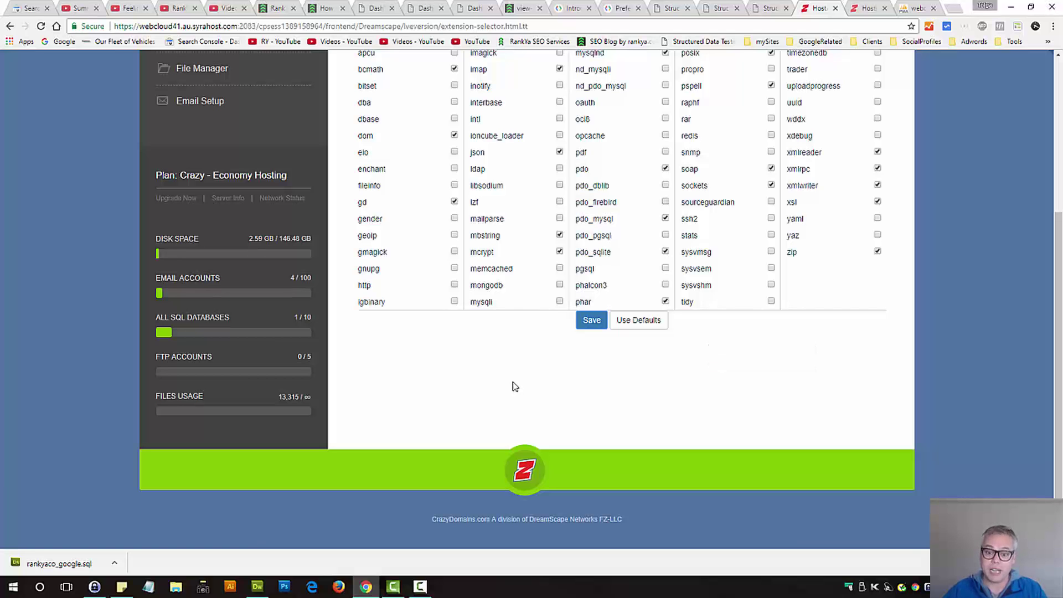
scroll(511, 386, "up", 5)
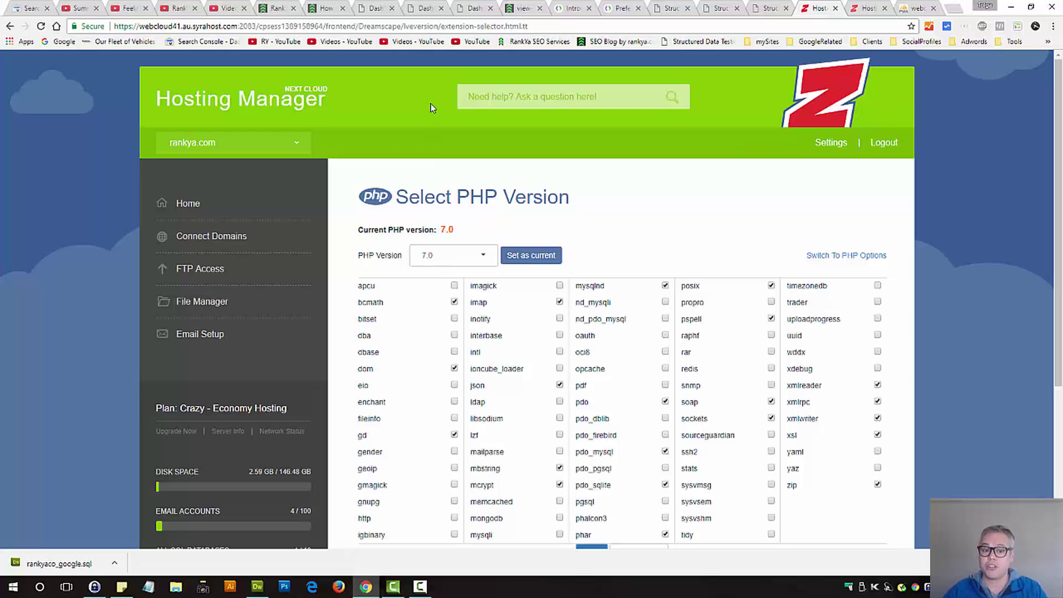
left_click(379, 9)
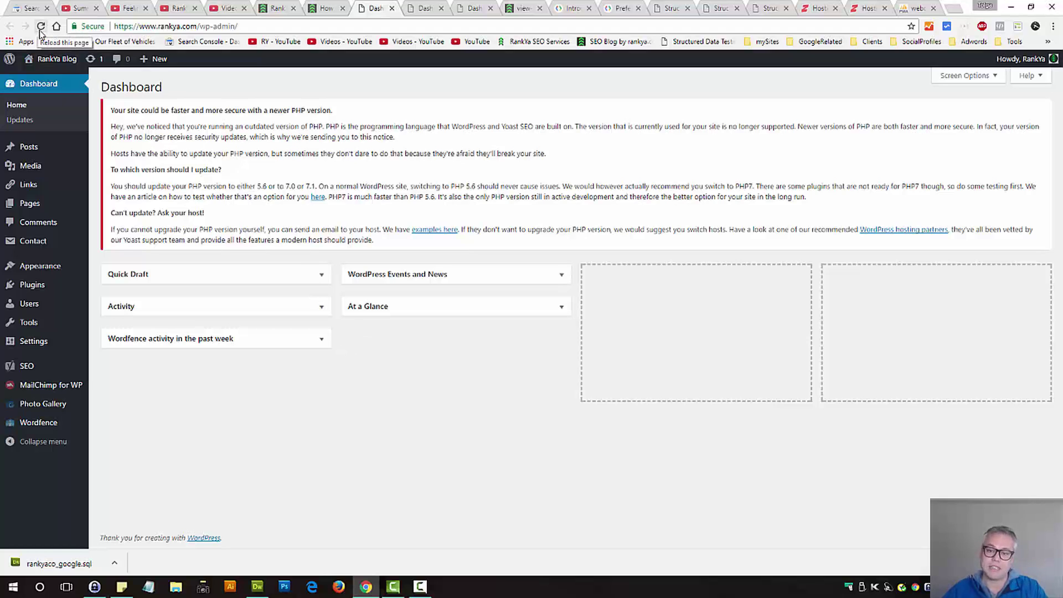
left_click(40, 25)
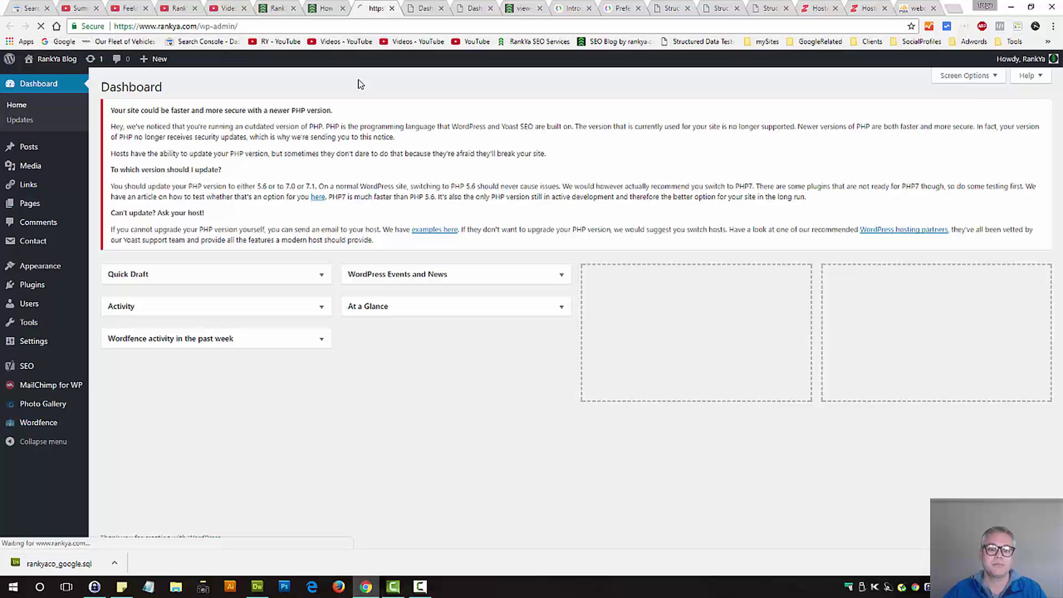